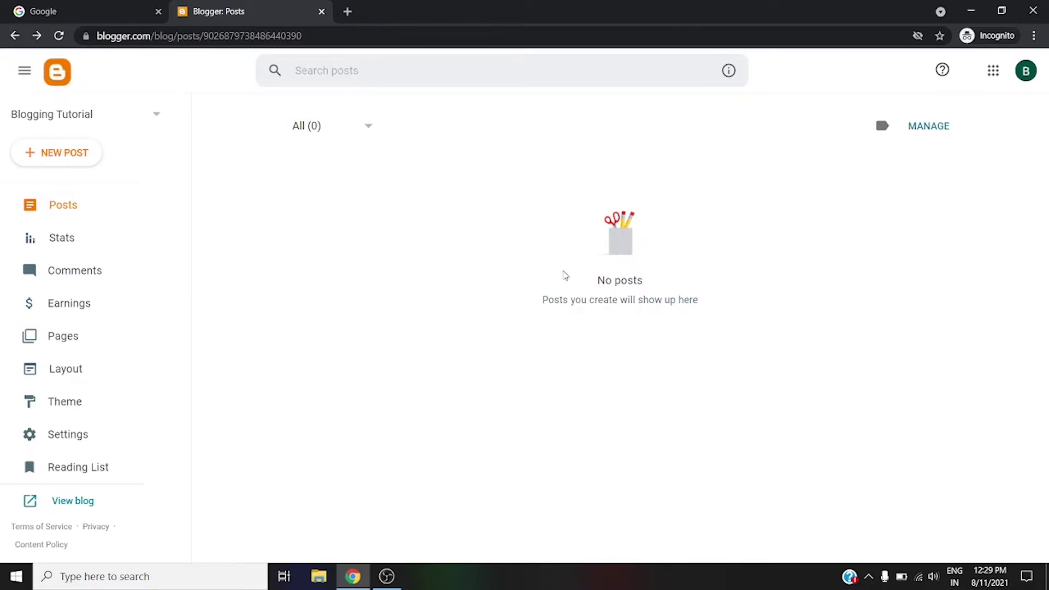
# - Point out the empty 'No posts' list, then create a new blog post
pyautogui.moveTo(583, 283); pyautogui.dragTo(718, 286)
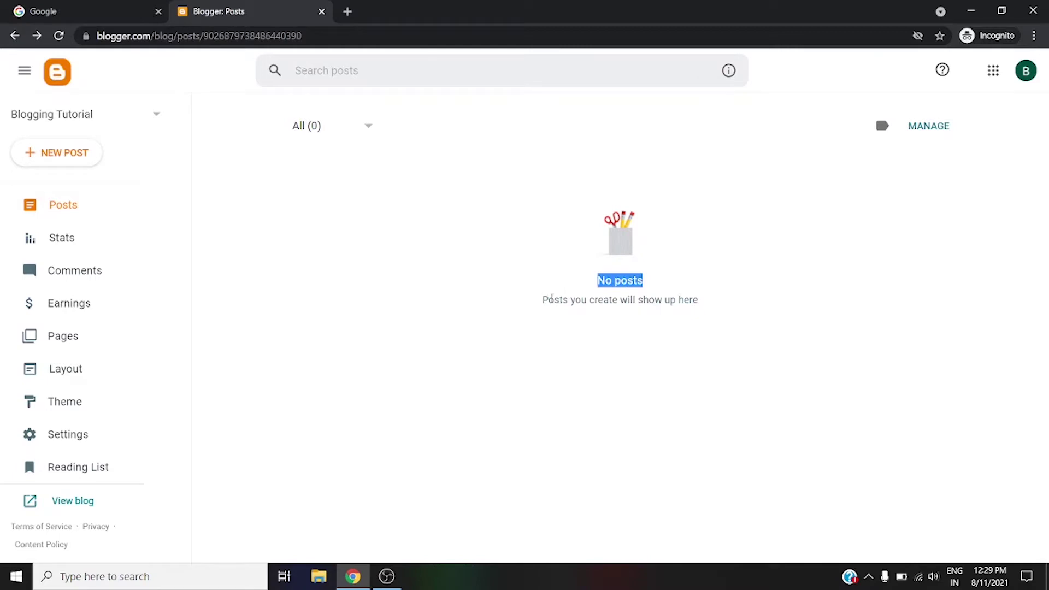
pyautogui.moveTo(723, 307); pyautogui.dragTo(547, 301)
pyautogui.click(483, 286)
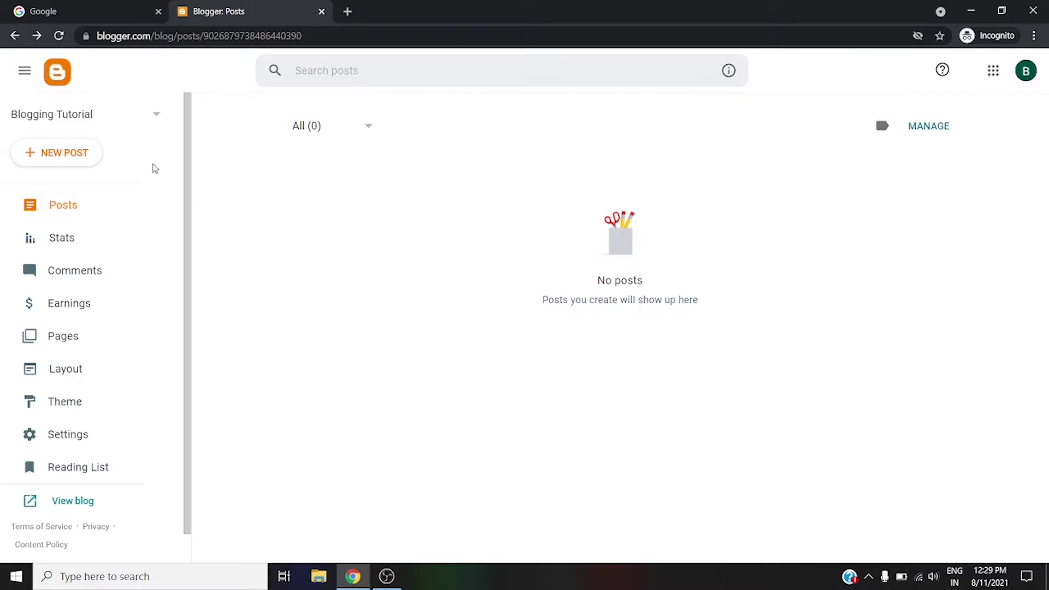
pyautogui.click(76, 164)
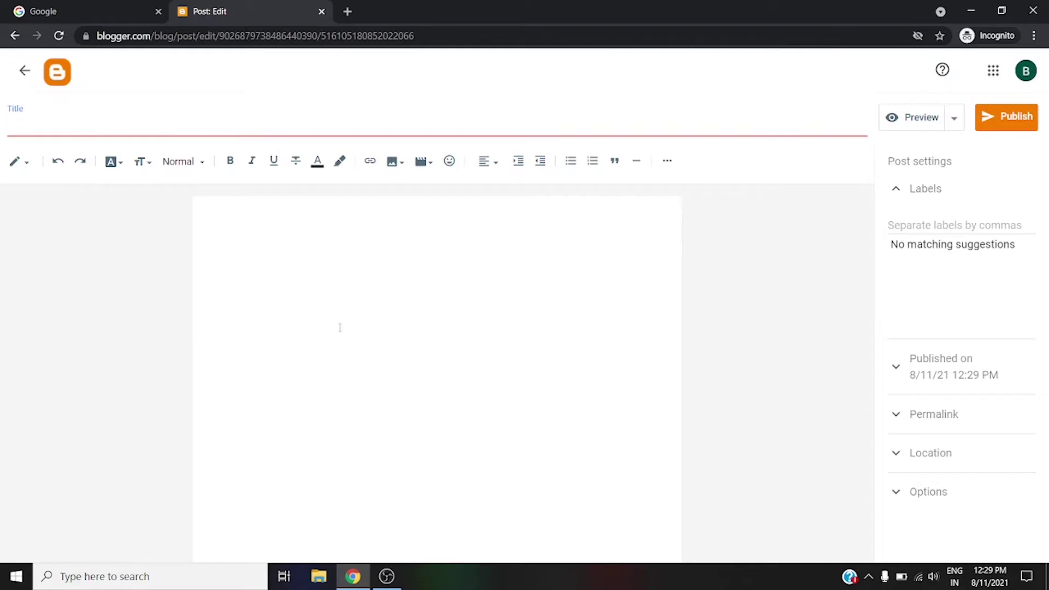
# - Title the new post 'Top 10 Investing Ideas in 2021'
pyautogui.click(341, 326)
pyautogui.click(82, 126)
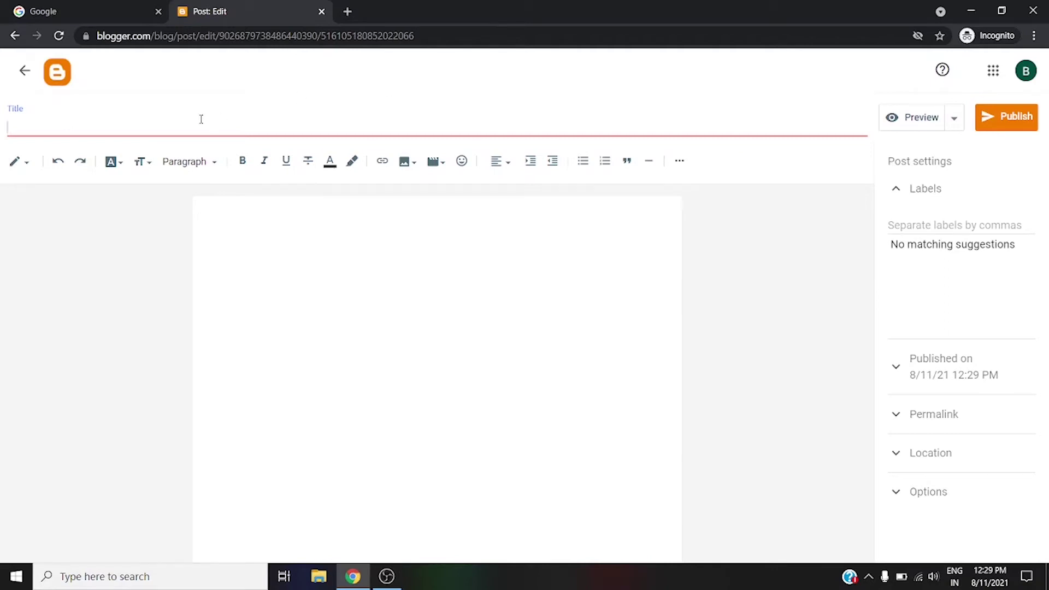
pyautogui.write('Top 10 Investing Ideas in ')
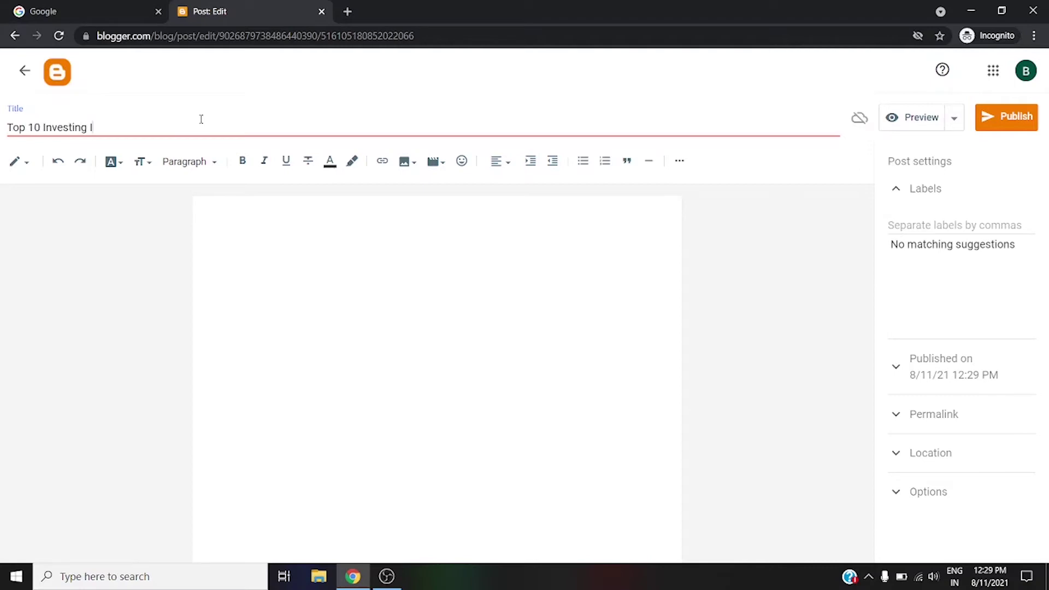
pyautogui.write('2021')
pyautogui.click(284, 276)
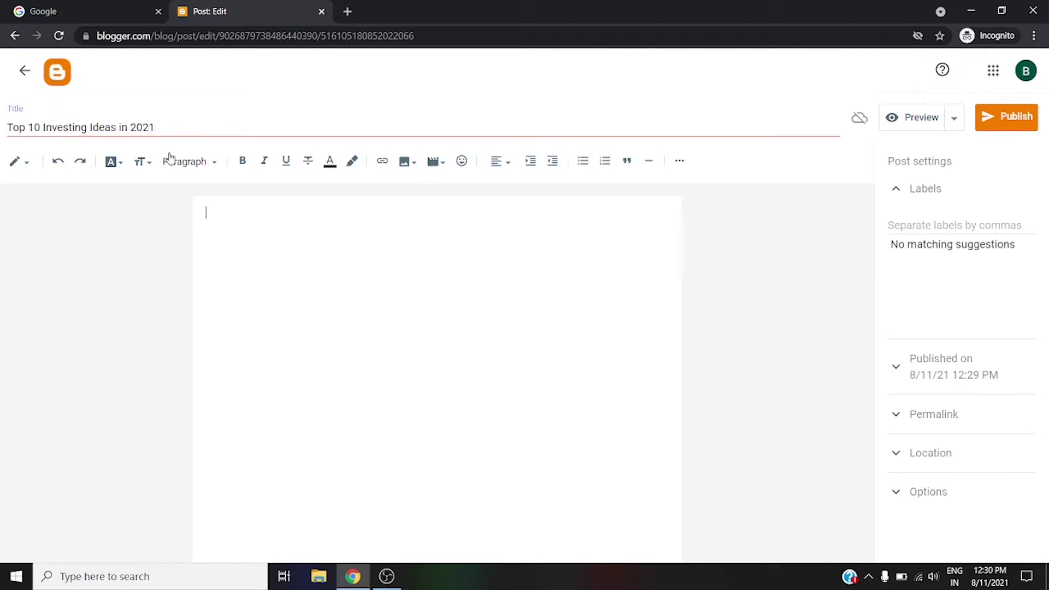
pyautogui.click(146, 125)
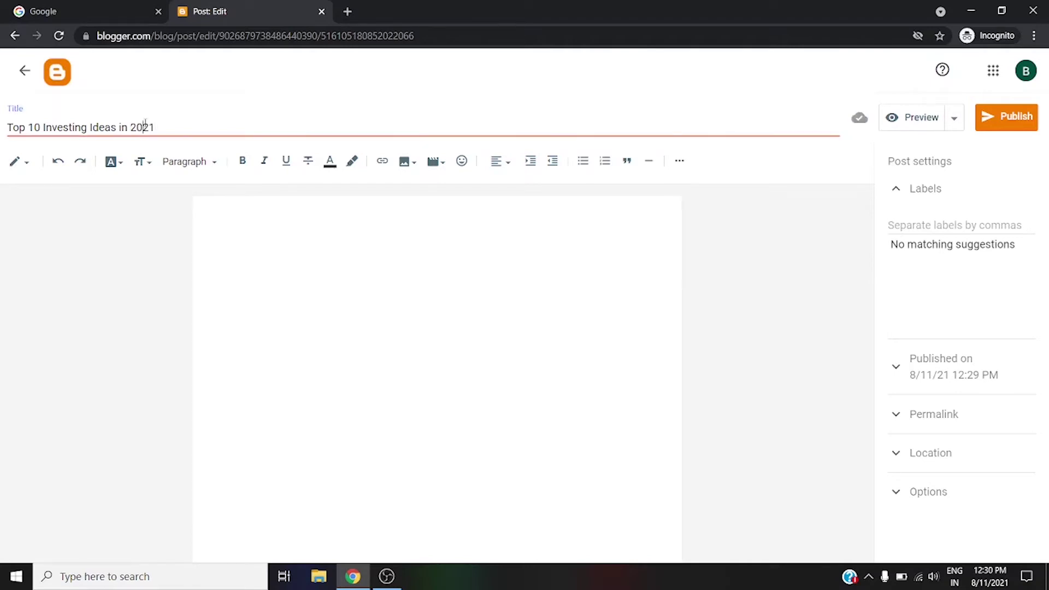
# - Write the opening line 'Hello viewers, welcome to your new blog "Blogger Zone".'
pyautogui.click(248, 213)
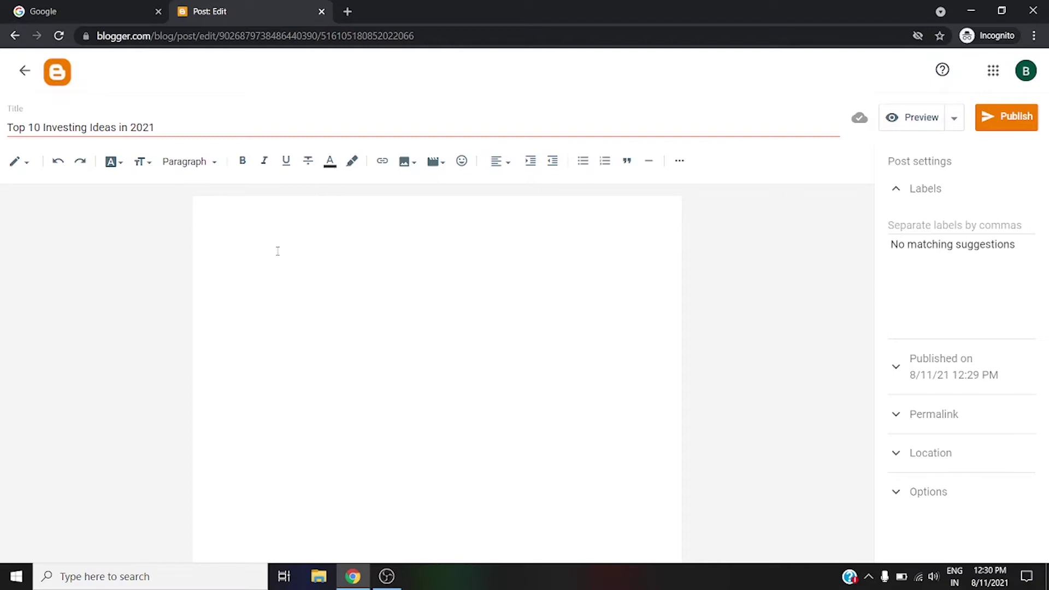
pyautogui.write('Hell')
pyautogui.write('eo v')
pyautogui.write('iewers')
pyautogui.hotkey('ctrl', 'a')
pyautogui.press('Left')
pyautogui.press('Right')
pyautogui.press('Right')
pyautogui.press('Right')
pyautogui.press('Right')
pyautogui.press('Delete')
pyautogui.hotkey('ctrl', 'a')
pyautogui.press('Right')
pyautogui.write(', welcome to')
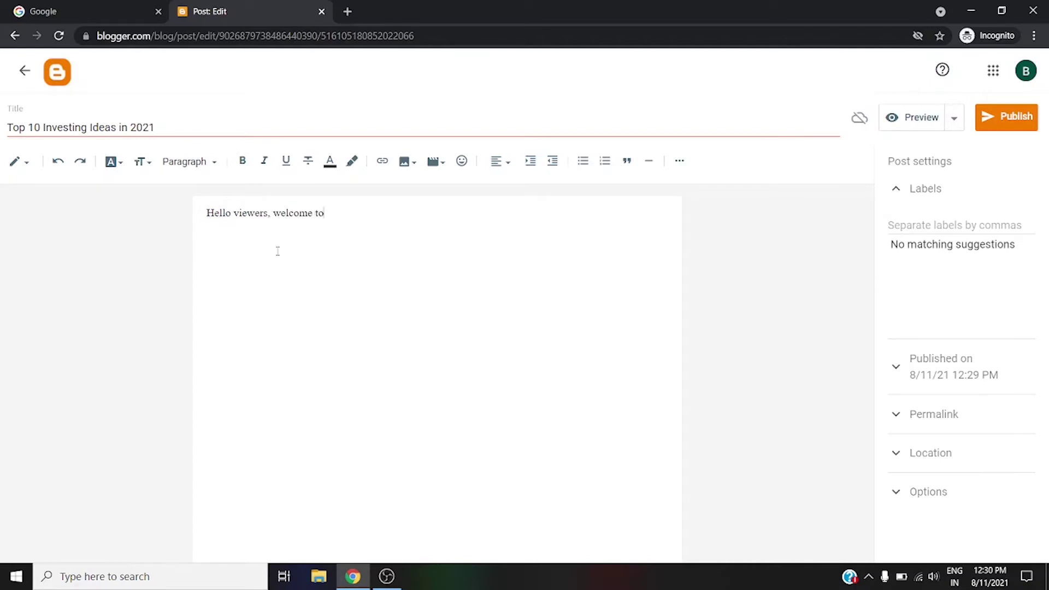
pyautogui.write(' your new blog "Blogger Zone".')
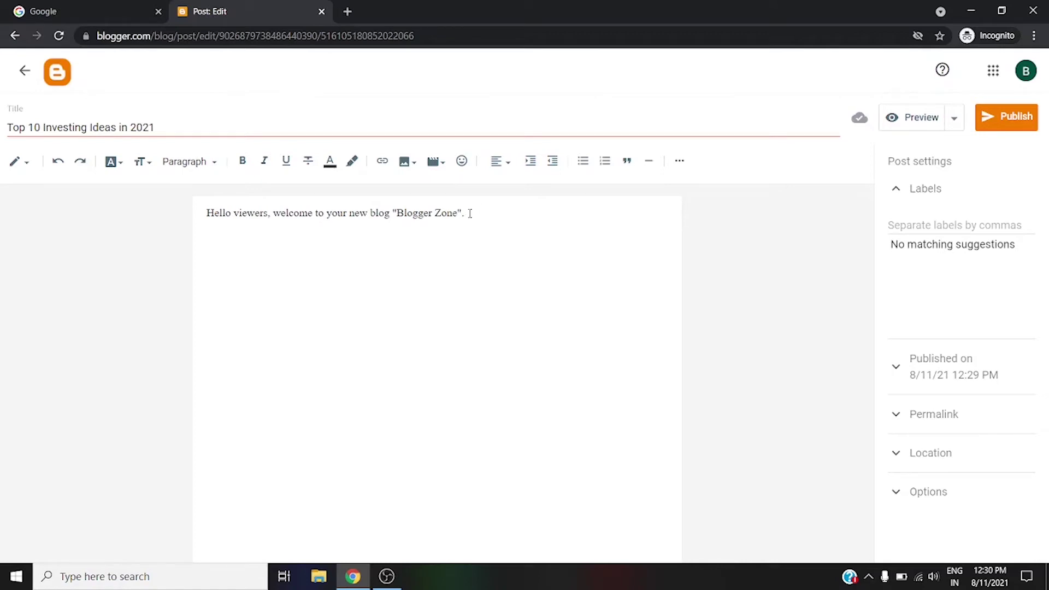
# - Add the line 'Here are the top 10 investing ideas in 2021', then start item '1.'
pyautogui.press('Return')
pyautogui.write('Here are the')
pyautogui.press('BackSpace')
pyautogui.press('BackSpace')
pyautogui.press('BackSpace')
pyautogui.press('BackSpace')
pyautogui.write('some')
pyautogui.press('BackSpace')
pyautogui.press('BackSpace')
pyautogui.press('BackSpace')
pyautogui.press('BackSpace')
pyautogui.write('the top 10 investing video')
pyautogui.press('BackSpace')
pyautogui.press('BackSpace')
pyautogui.press('BackSpace')
pyautogui.press('BackSpace')
pyautogui.press('BackSpace')
pyautogui.write('ideas in 2021')
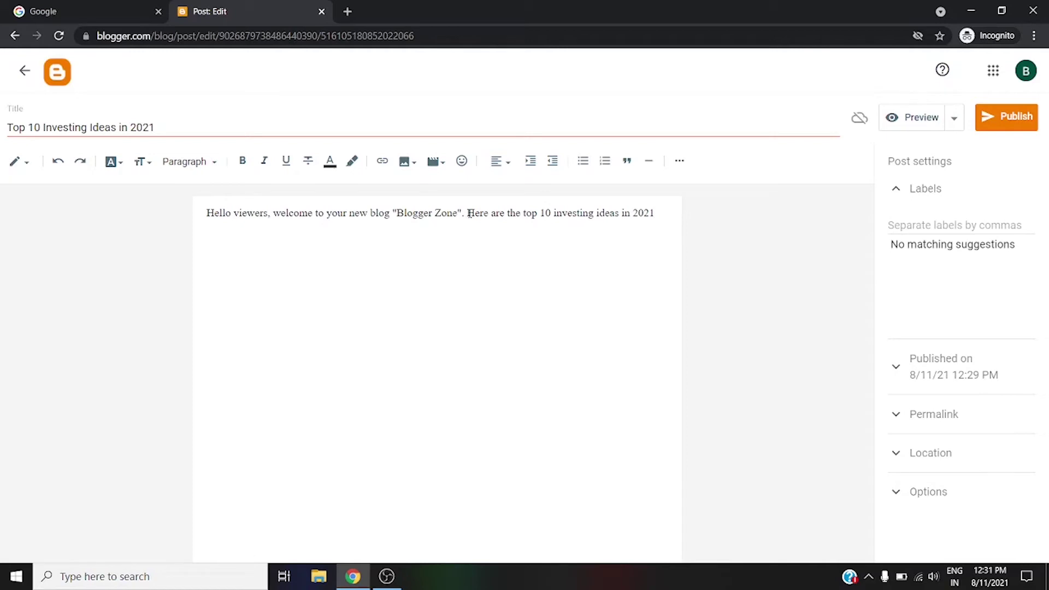
pyautogui.write('1.')
# - Add empty numbered lines for the remaining items, up to 10
pyautogui.press('Return')
pyautogui.write('3.')
pyautogui.press('Return')
pyautogui.write('4.5')
pyautogui.press('Return')
pyautogui.write('5. ')
pyautogui.write('6. ')
pyautogui.write('7.')
pyautogui.press('Return')
pyautogui.write('8.8')
pyautogui.press('BackSpace')
pyautogui.write('9.')
pyautogui.press('Return')
pyautogui.write('10.')
# - Fill list item 1 with the text 'INVEST ON YOURSELF'
pyautogui.click(253, 236)
pyautogui.write('ON YOURSELF')
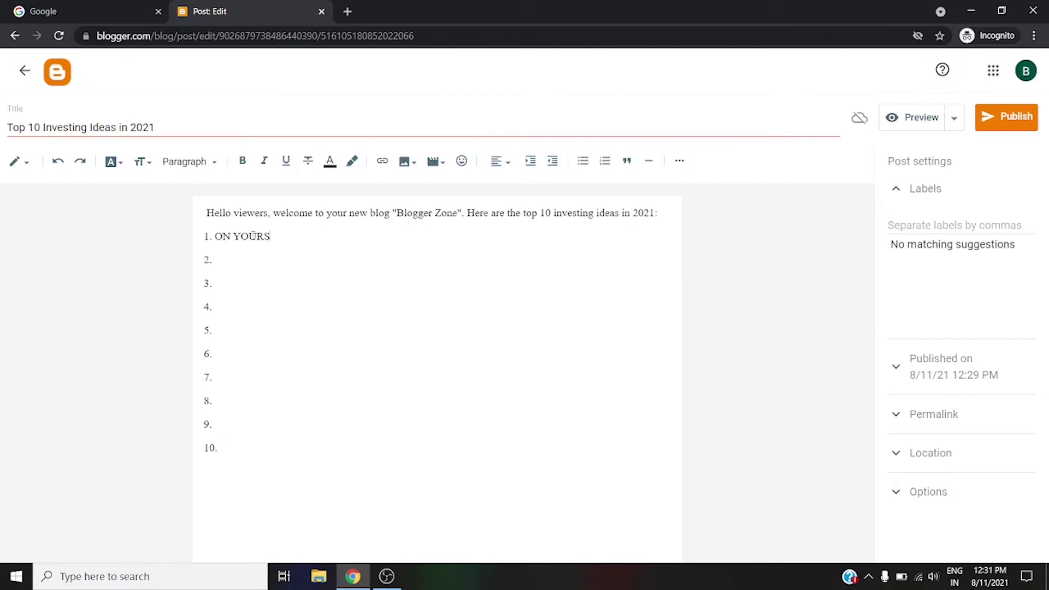
pyautogui.click(208, 236)
pyautogui.write('INVE')
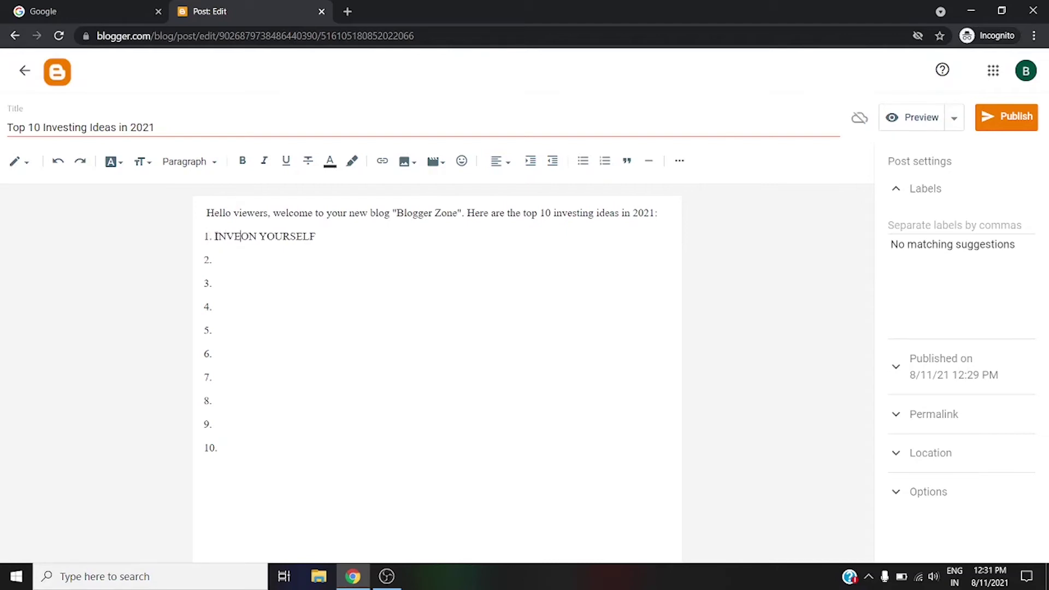
pyautogui.write('ST')
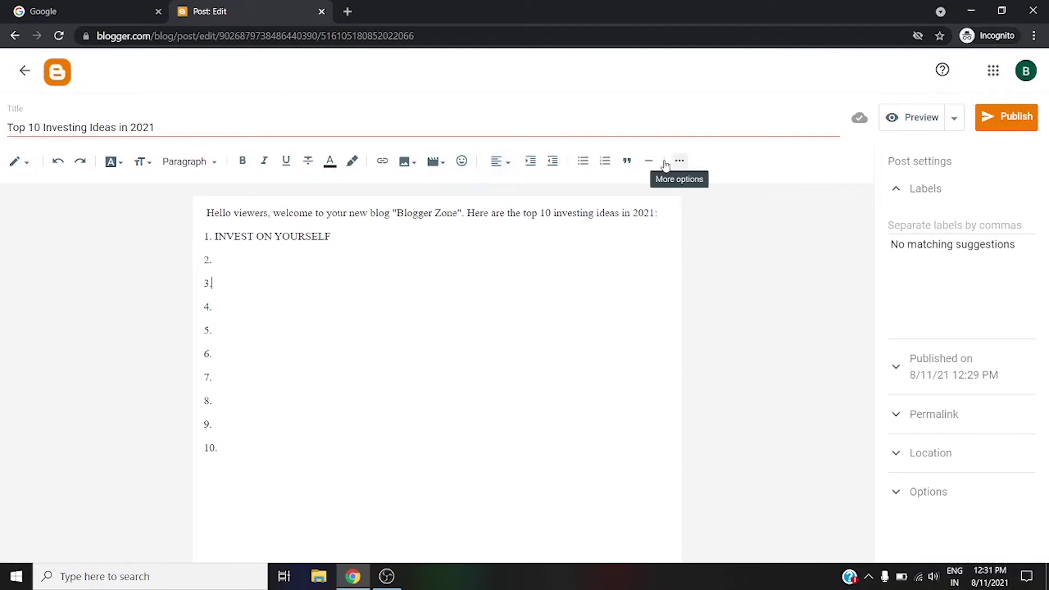
pyautogui.click(27, 168)
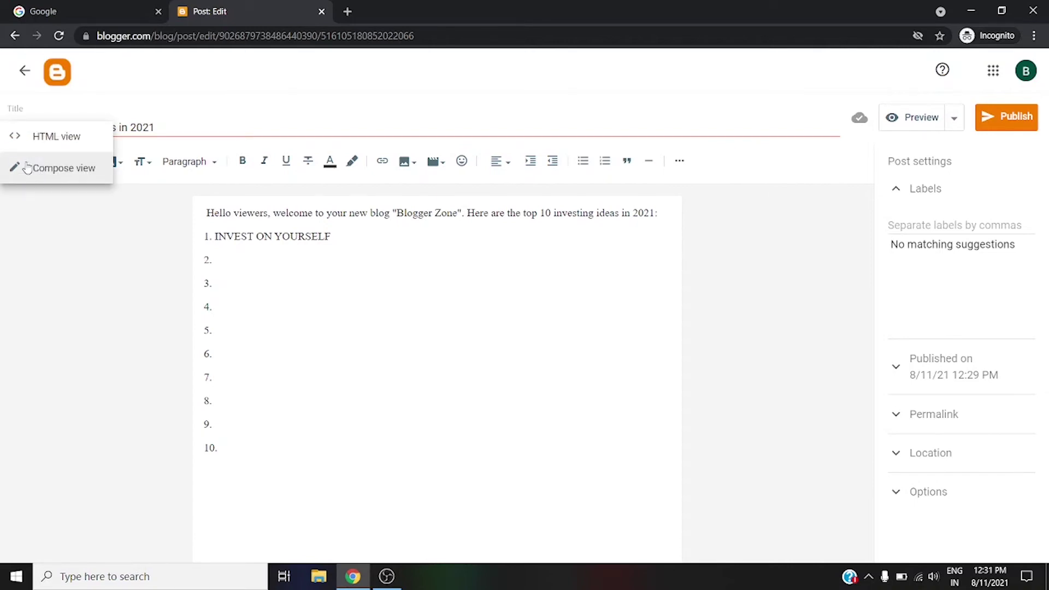
pyautogui.click(327, 262)
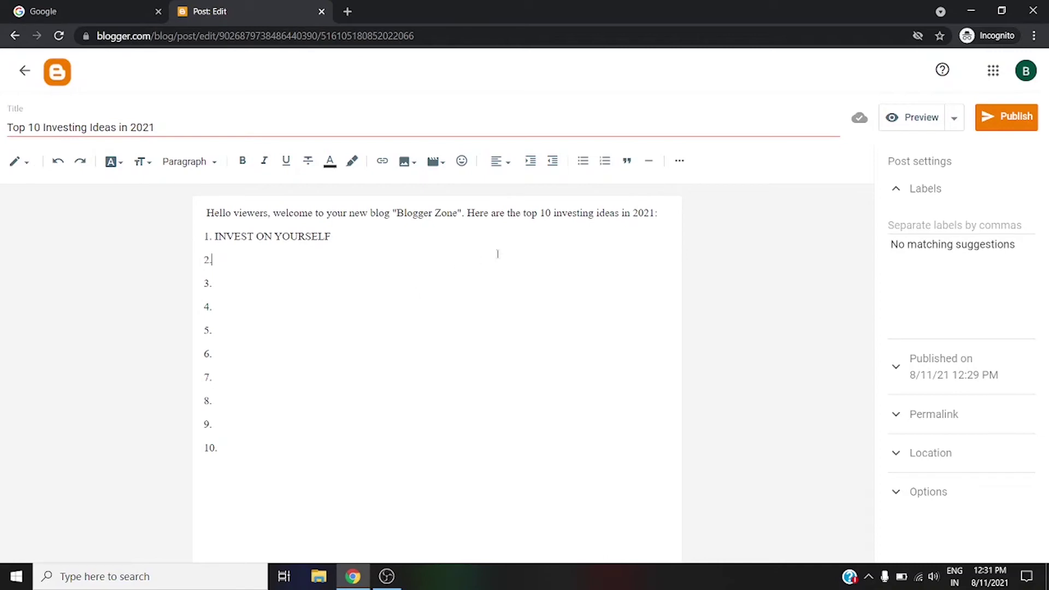
pyautogui.click(25, 164)
pyautogui.click(49, 149)
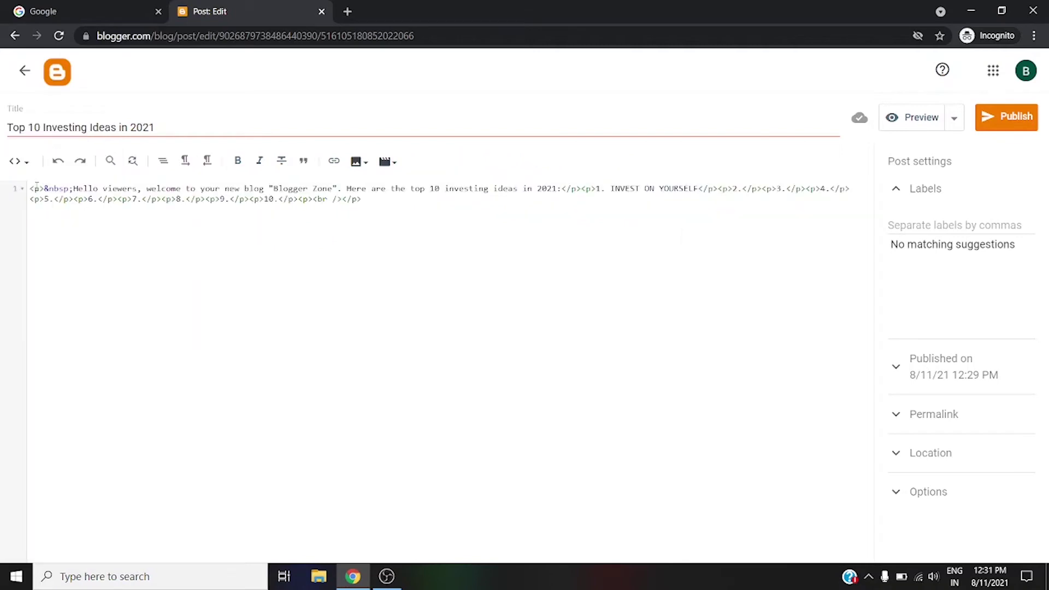
pyautogui.moveTo(37, 187); pyautogui.dragTo(377, 203)
pyautogui.click(384, 205)
pyautogui.click(18, 161)
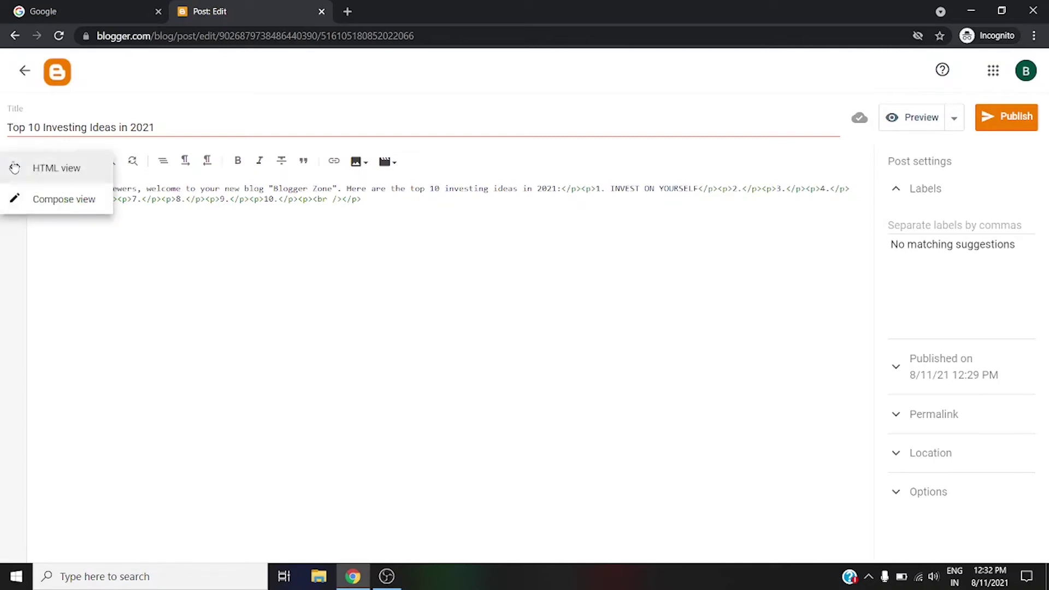
pyautogui.click(36, 200)
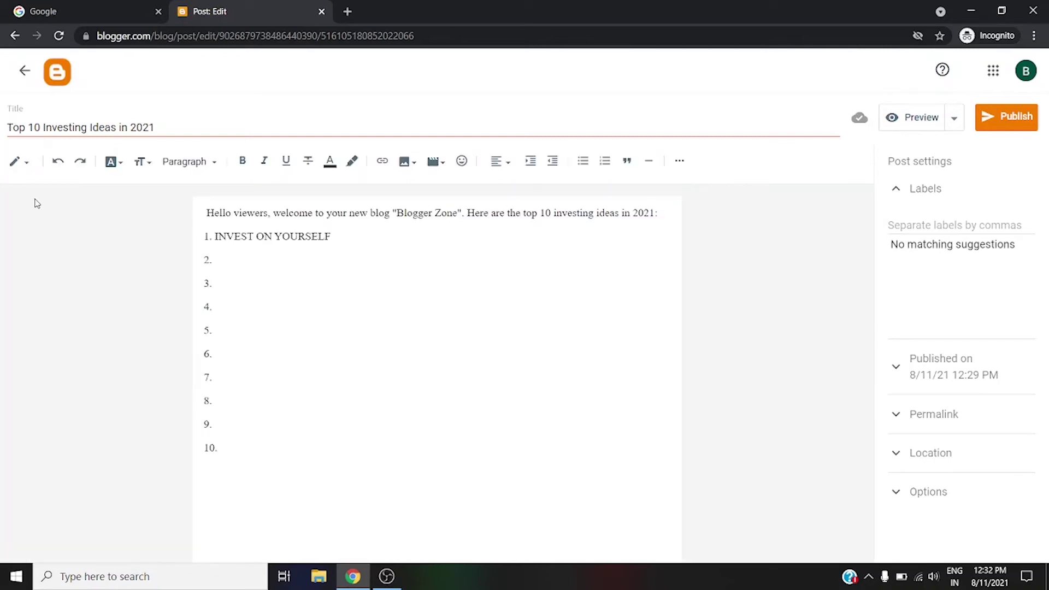
pyautogui.click(30, 163)
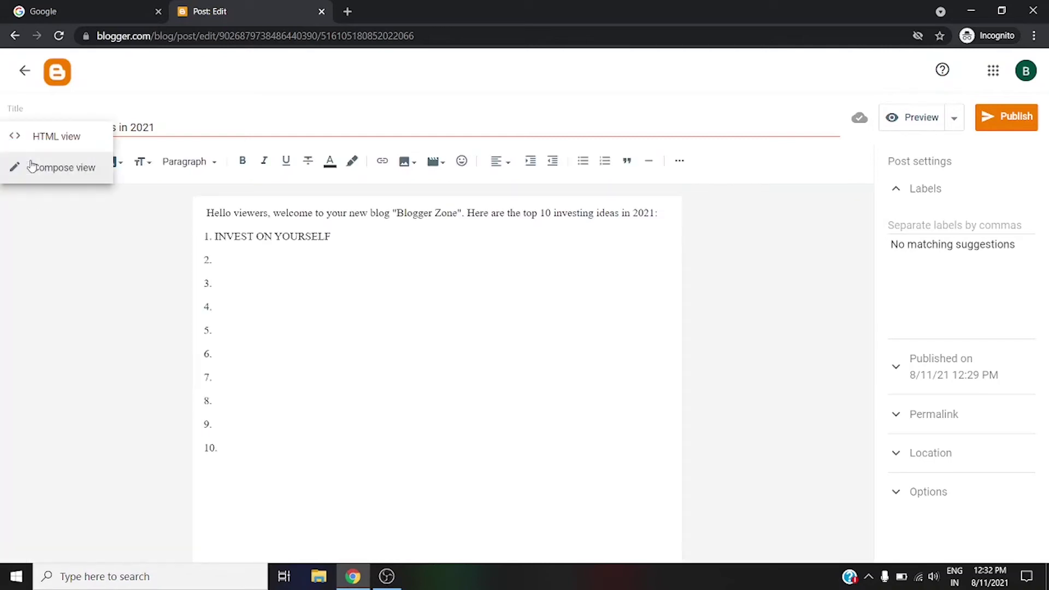
pyautogui.click(59, 214)
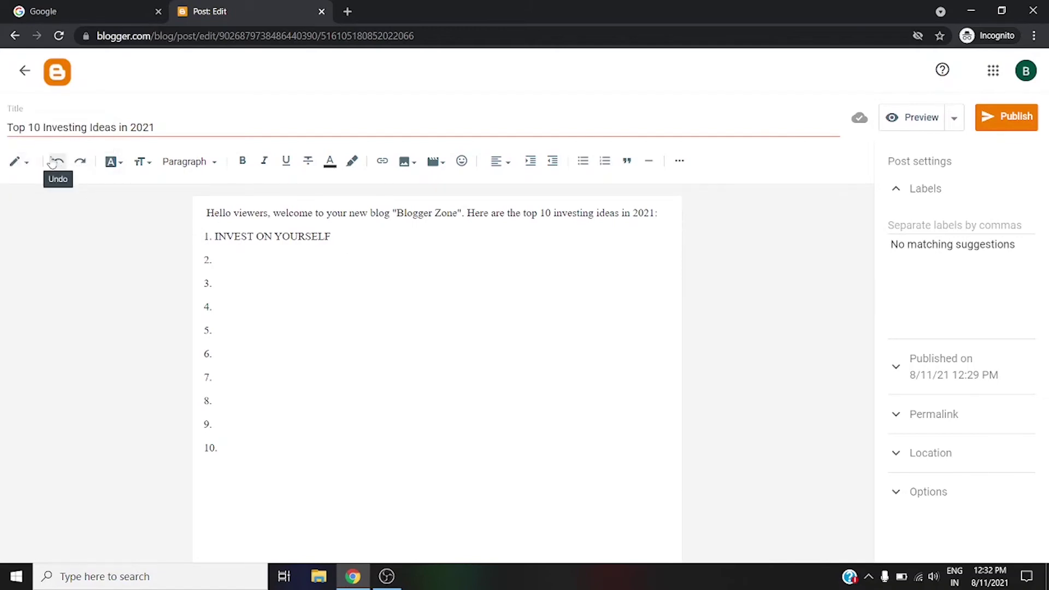
pyautogui.click(343, 235)
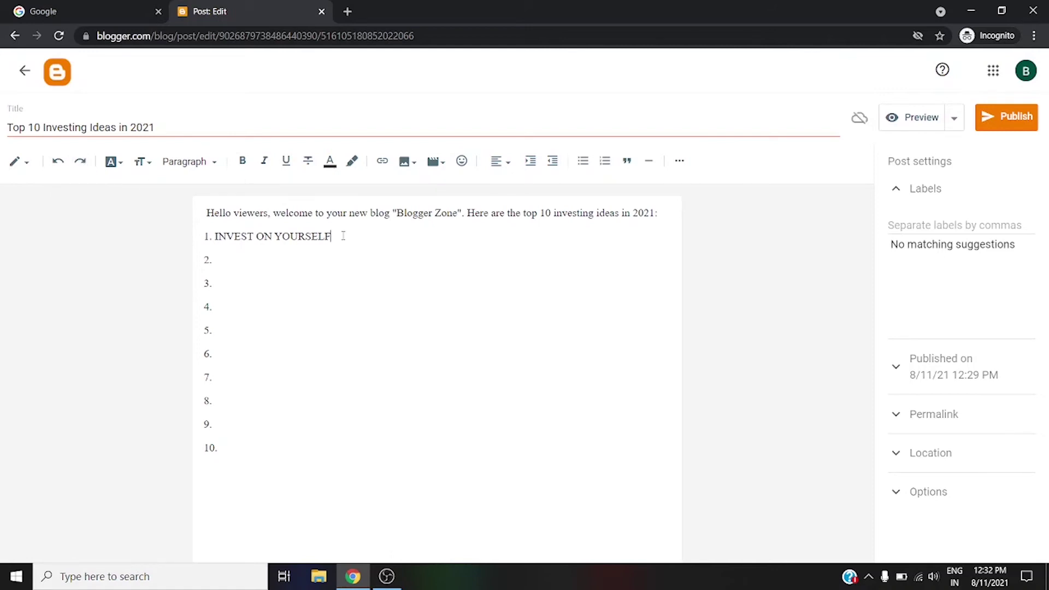
pyautogui.press('BackSpace')
pyautogui.click(56, 167)
pyautogui.click(81, 164)
pyautogui.click(81, 166)
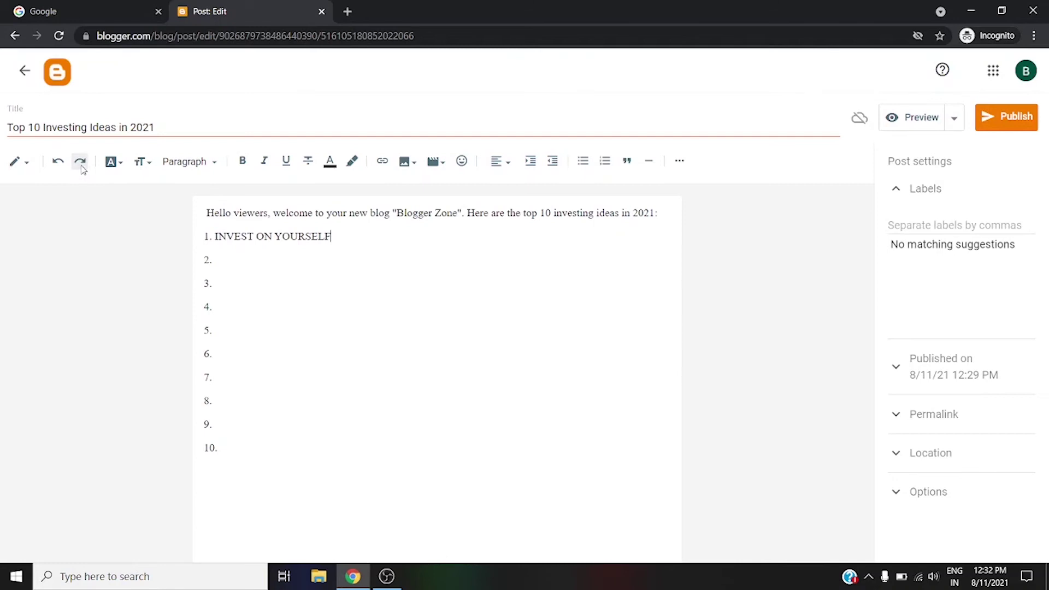
pyautogui.click(119, 164)
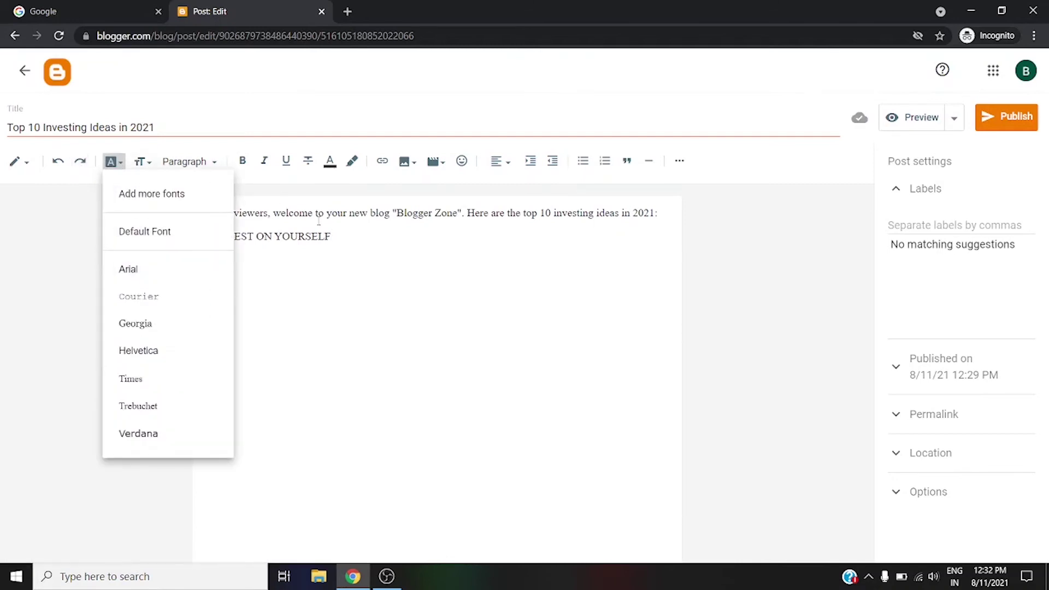
pyautogui.moveTo(331, 213); pyautogui.dragTo(304, 236)
pyautogui.click(347, 236)
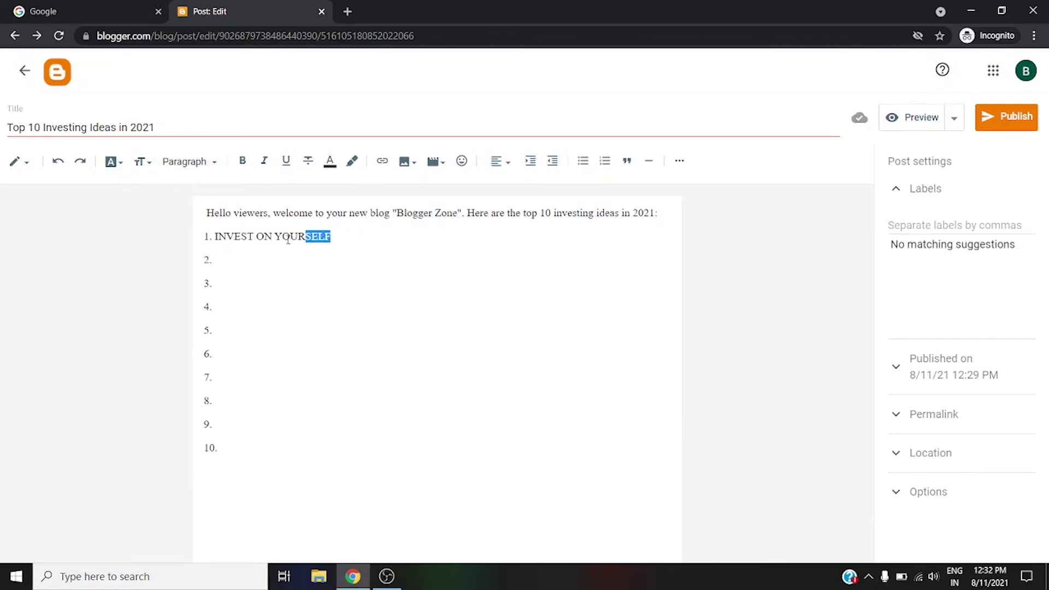
pyautogui.hotkey('ctrl', 'a')
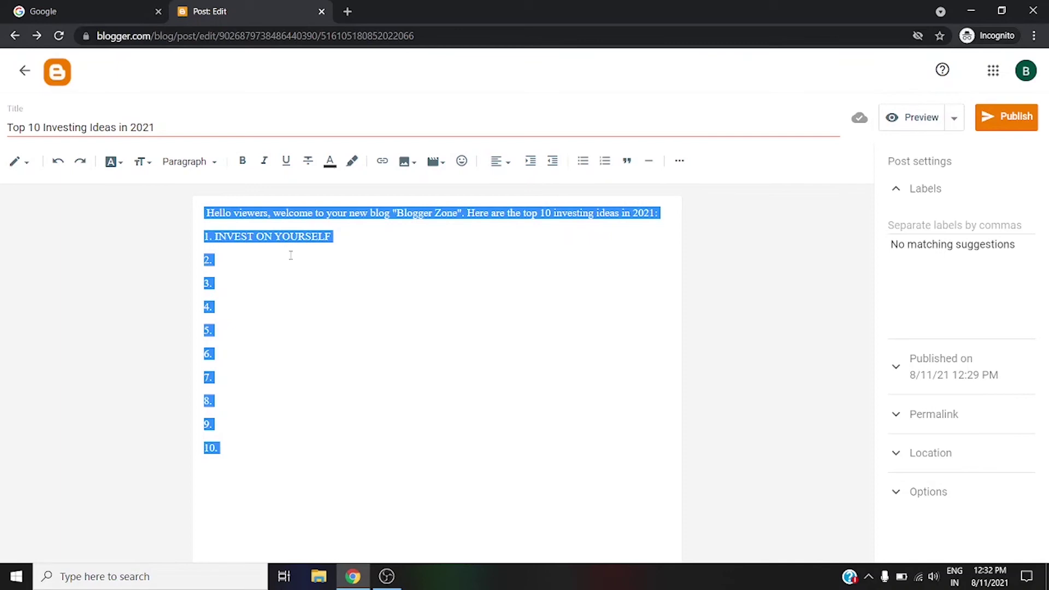
pyautogui.click(120, 162)
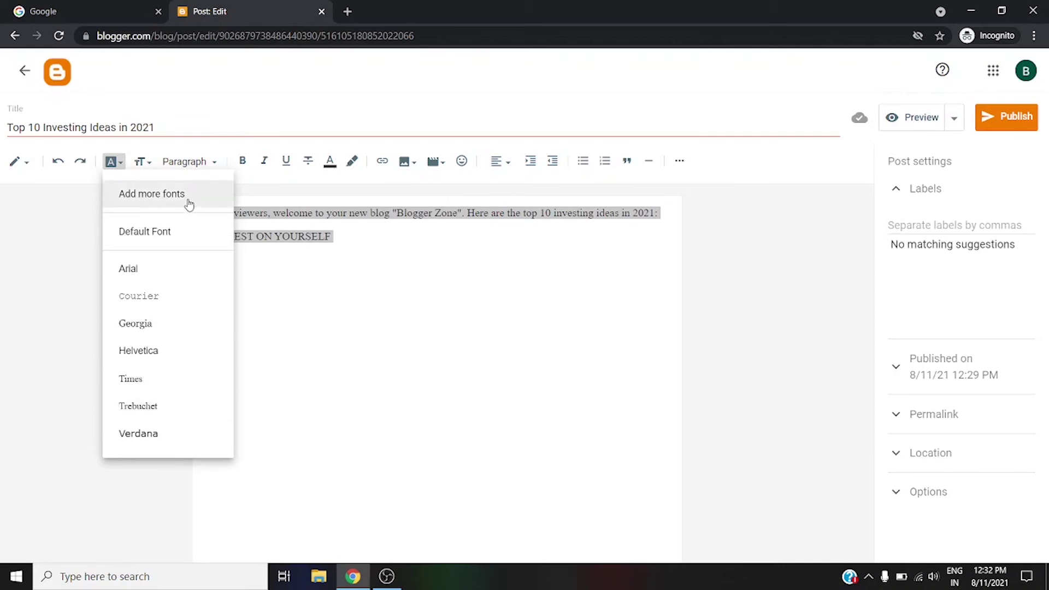
pyautogui.click(169, 269)
pyautogui.click(275, 298)
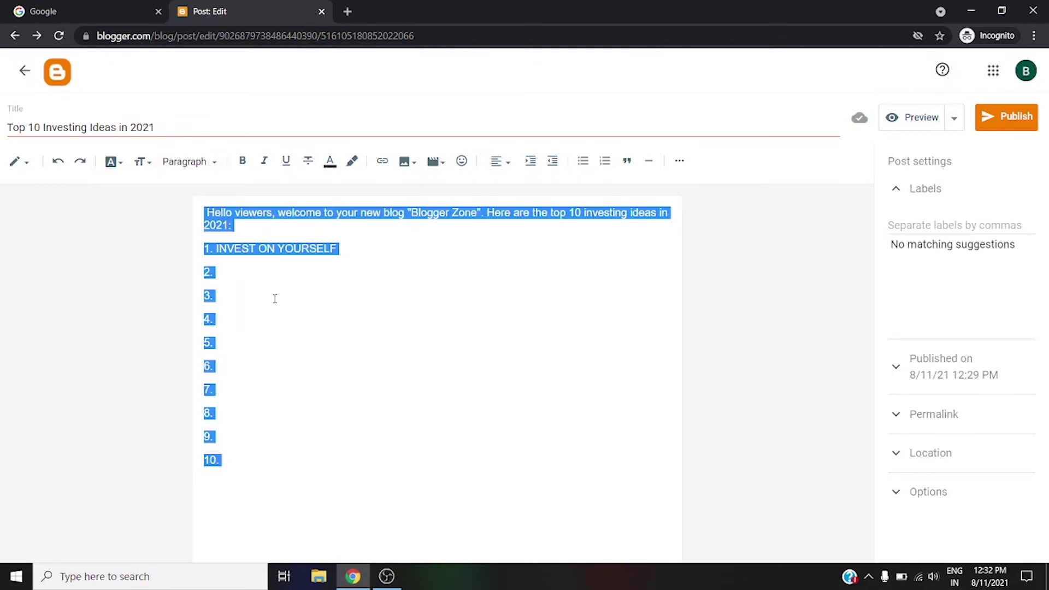
pyautogui.hotkey('ctrl', 'a')
pyautogui.click(113, 162)
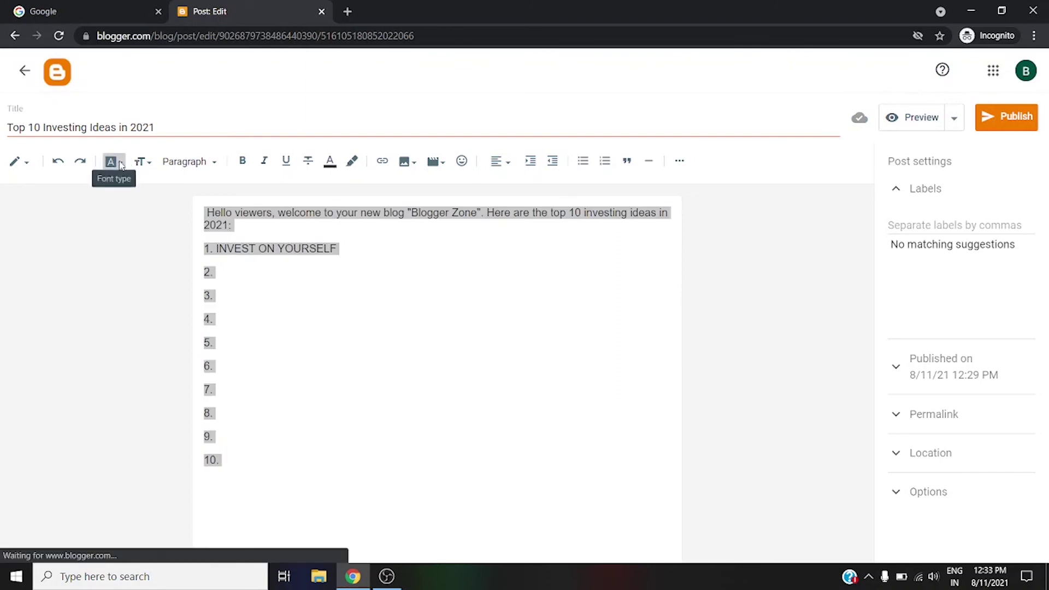
pyautogui.click(164, 327)
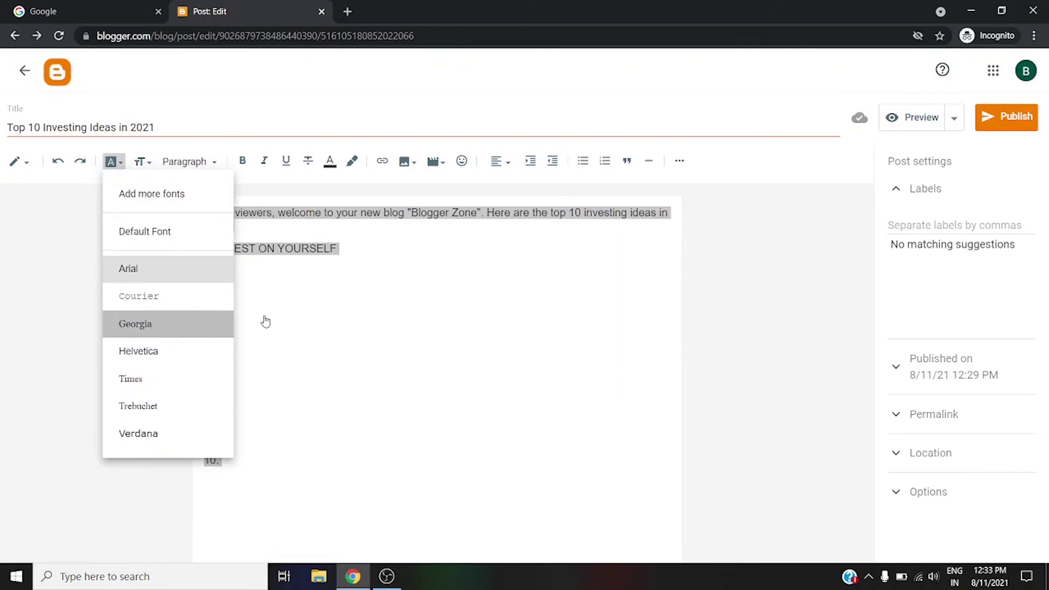
pyautogui.click(346, 311)
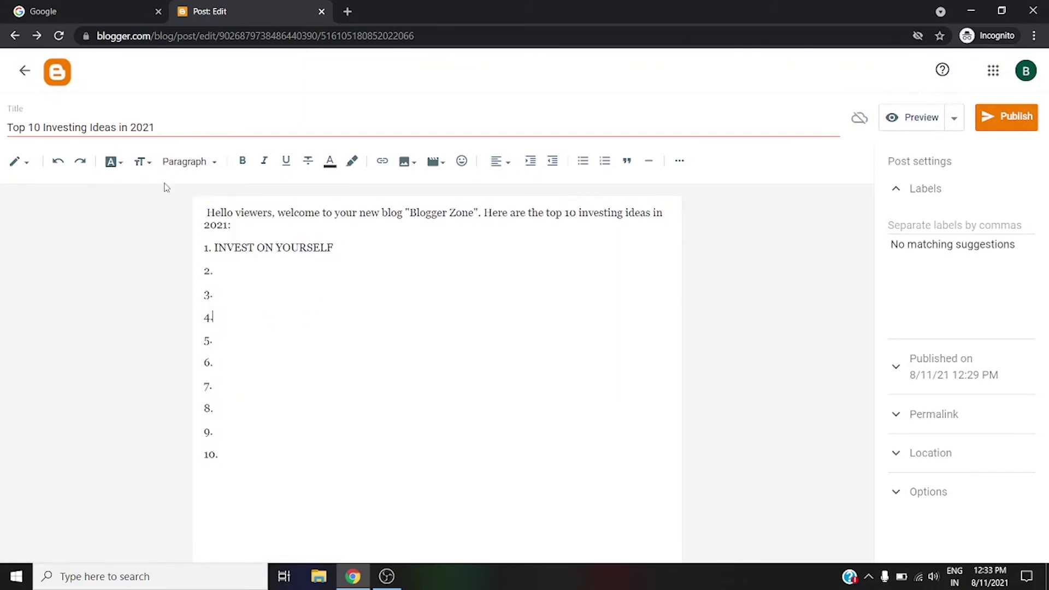
pyautogui.hotkey('ctrl', 'a')
pyautogui.click(121, 168)
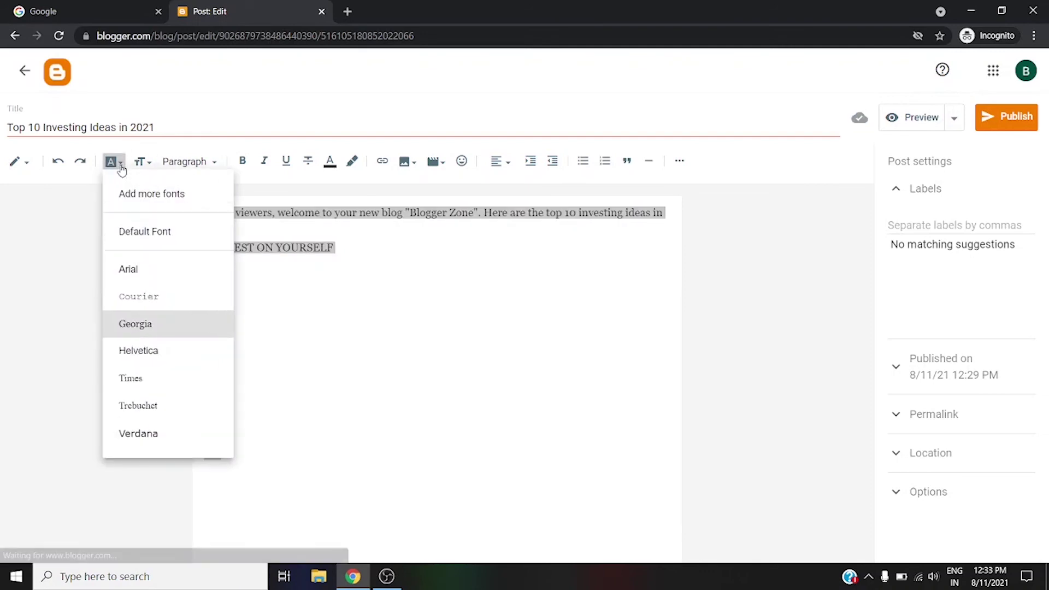
pyautogui.click(139, 231)
pyautogui.click(383, 306)
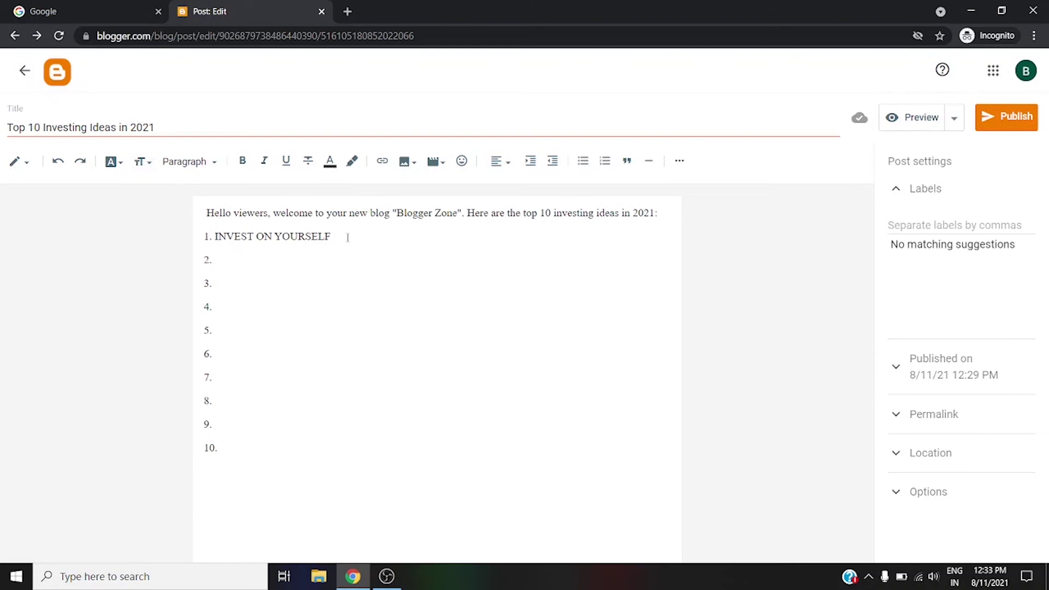
# - Set 'Blogger Zone' in the intro sentence to Medium font size
pyautogui.moveTo(392, 215); pyautogui.dragTo(461, 218)
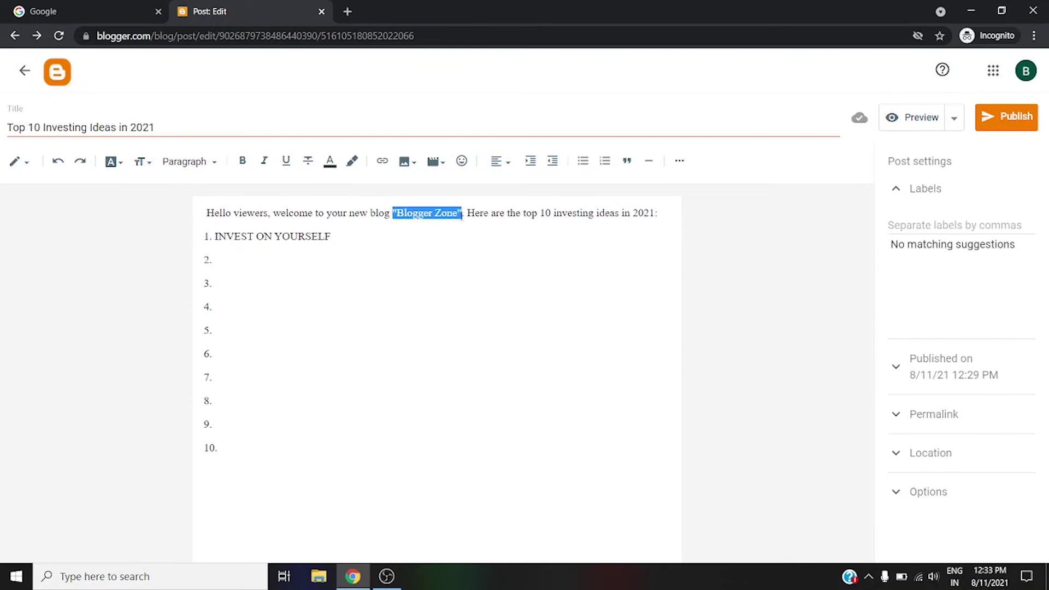
pyautogui.click(142, 163)
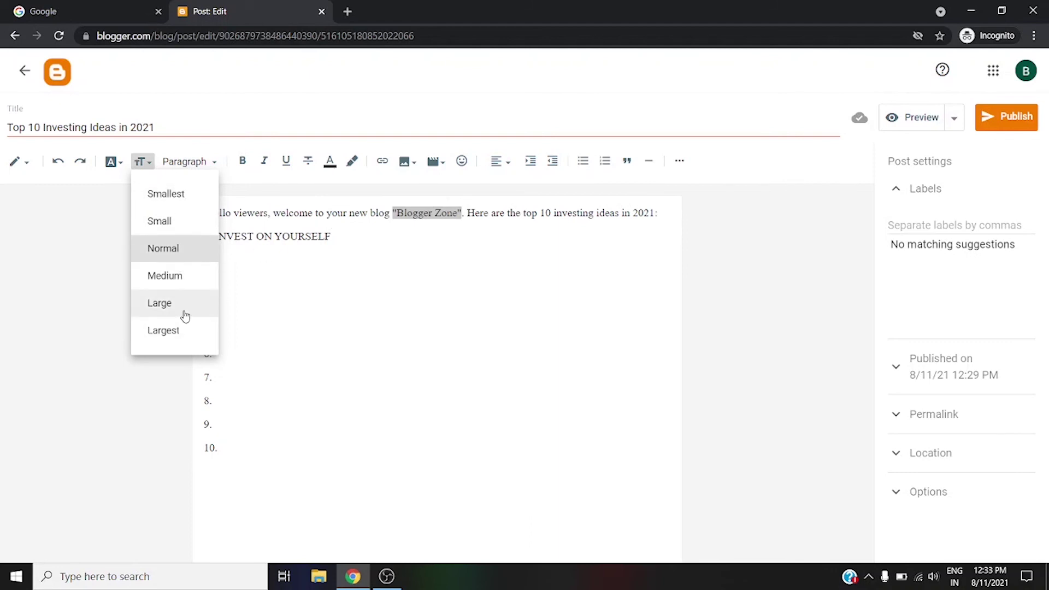
pyautogui.click(211, 277)
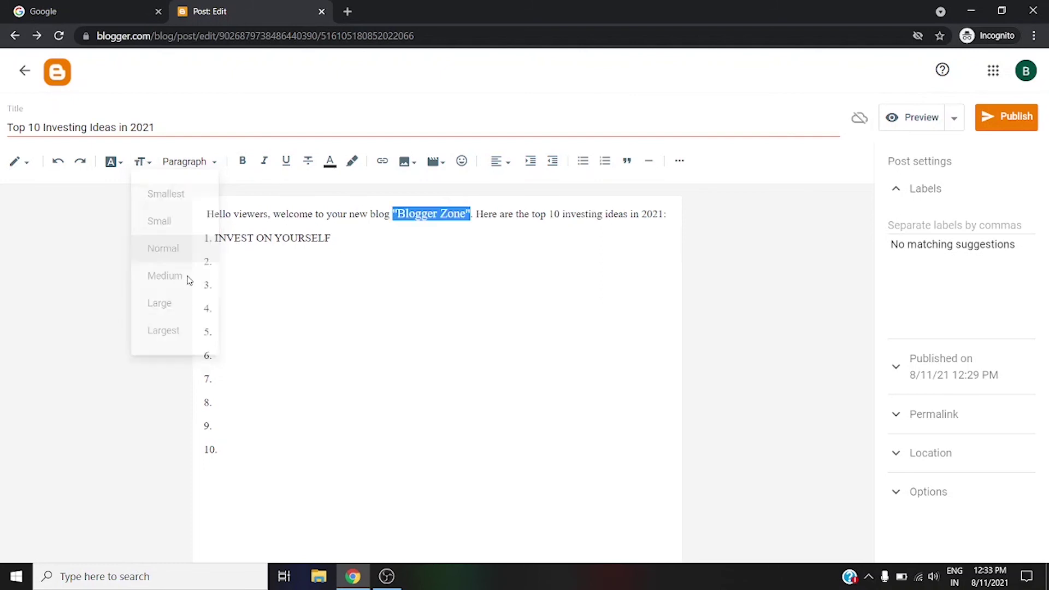
pyautogui.click(373, 272)
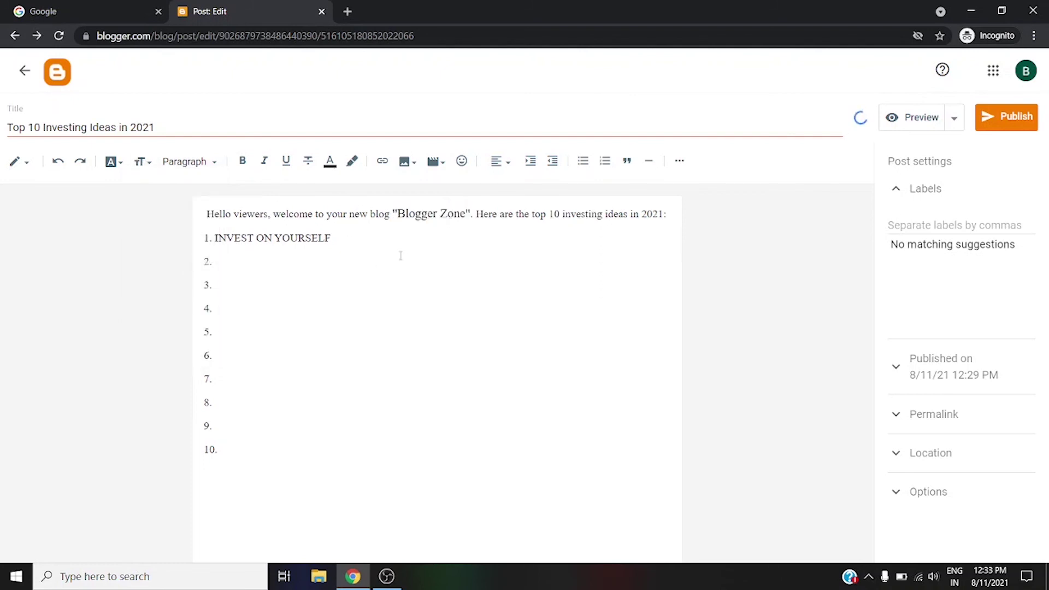